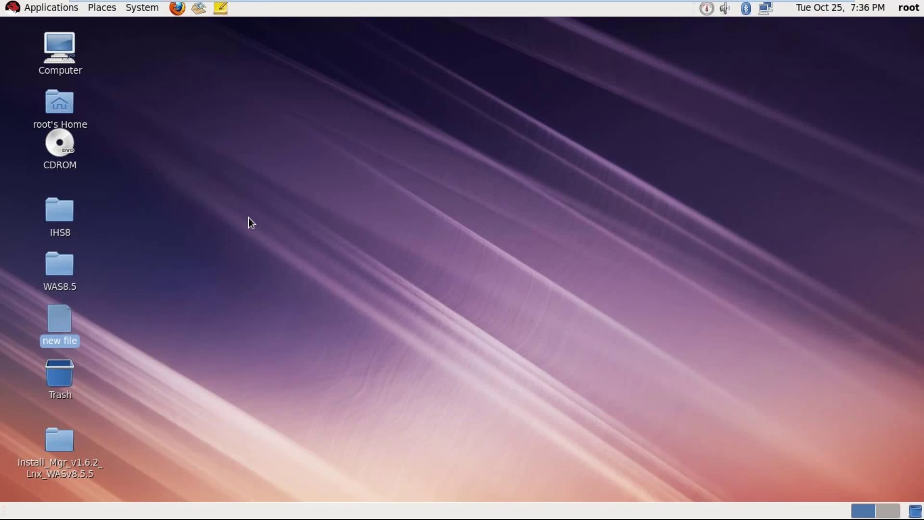
Open a root terminal in the Desktop folder from the desktop's context menu
left_click(294, 212)
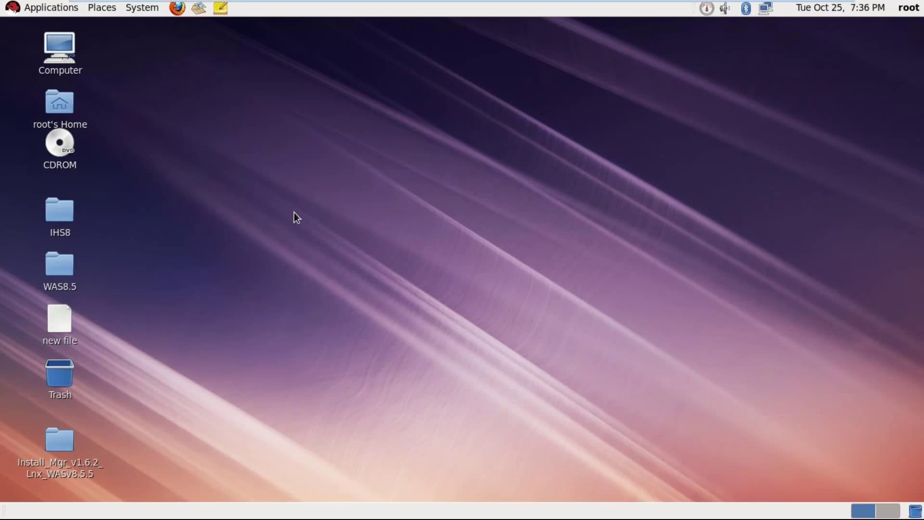
right_click(294, 212)
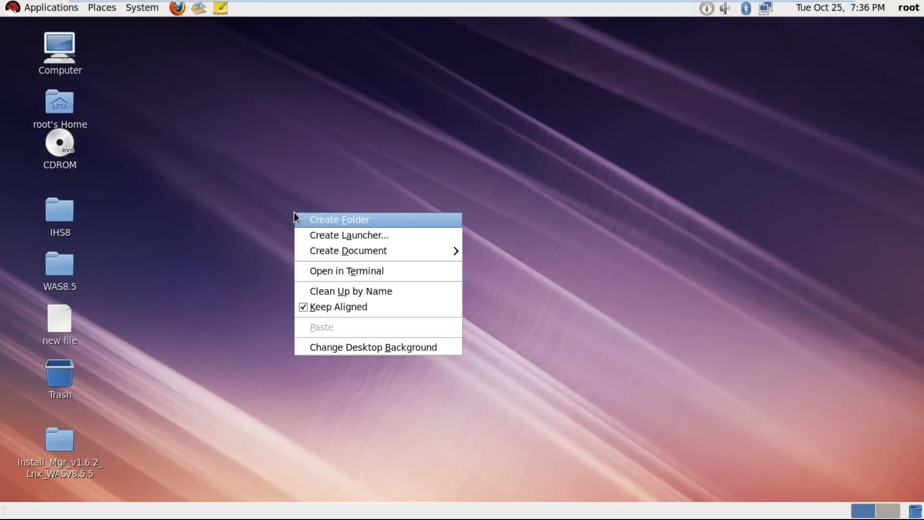
left_click(253, 189)
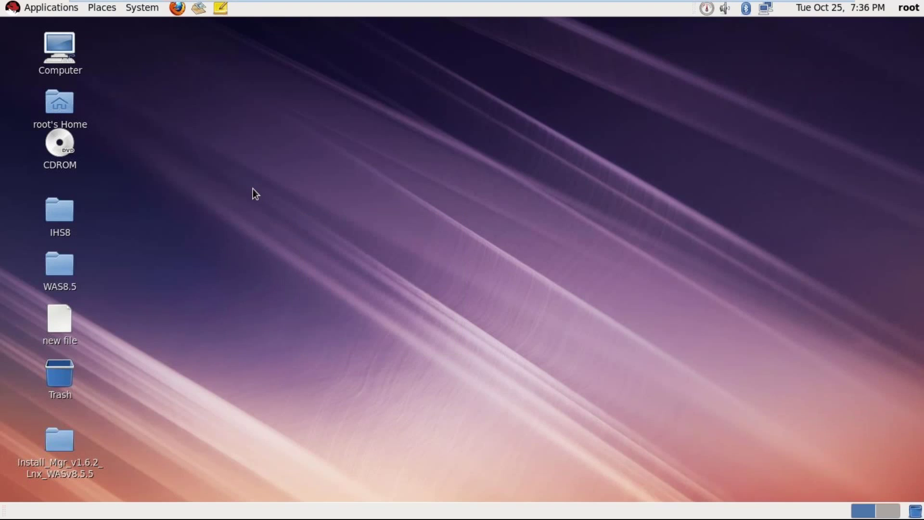
right_click(254, 192)
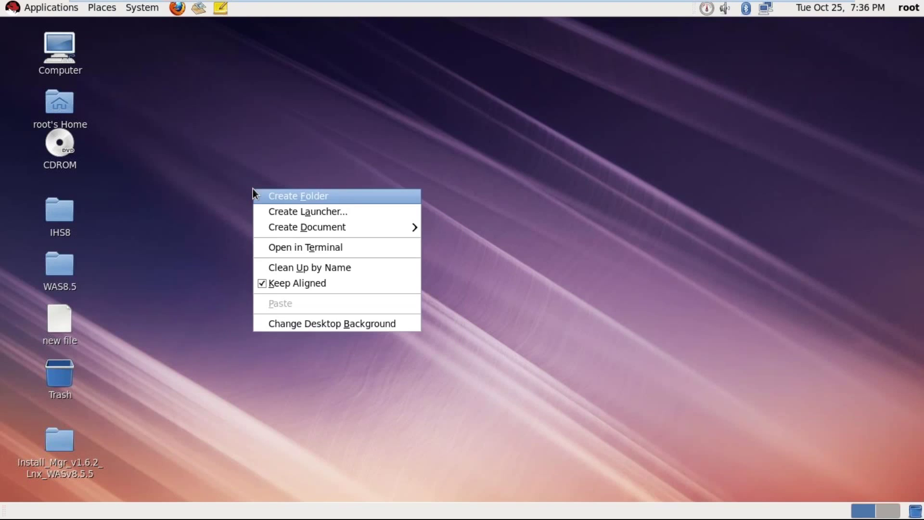
left_click(310, 247)
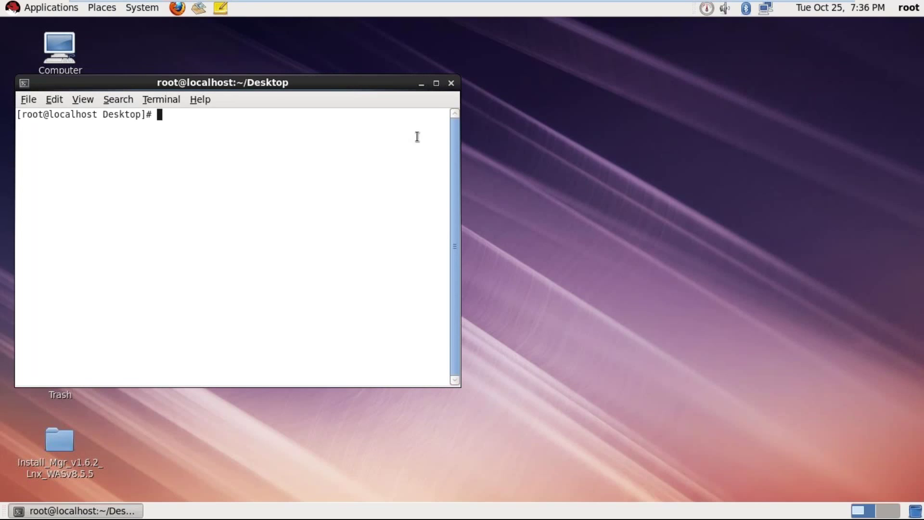
Maximize the terminal, change into /opt/IBM and list its contents
left_click(437, 84)
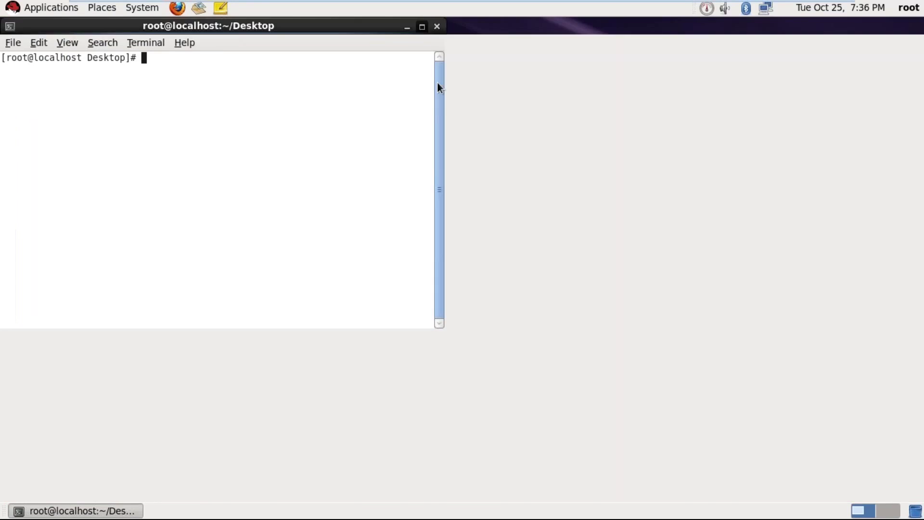
type("cd")
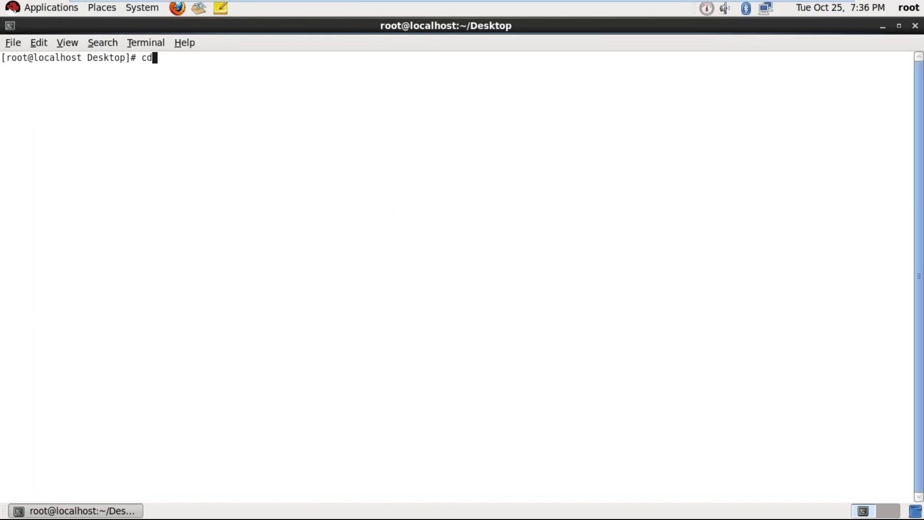
type(" n/a")
key("BackSpace")
key("BackSpace")
key("BackSpace")
type("/opt/")
type("IBm")
key("BackSpace")
type("M/We")
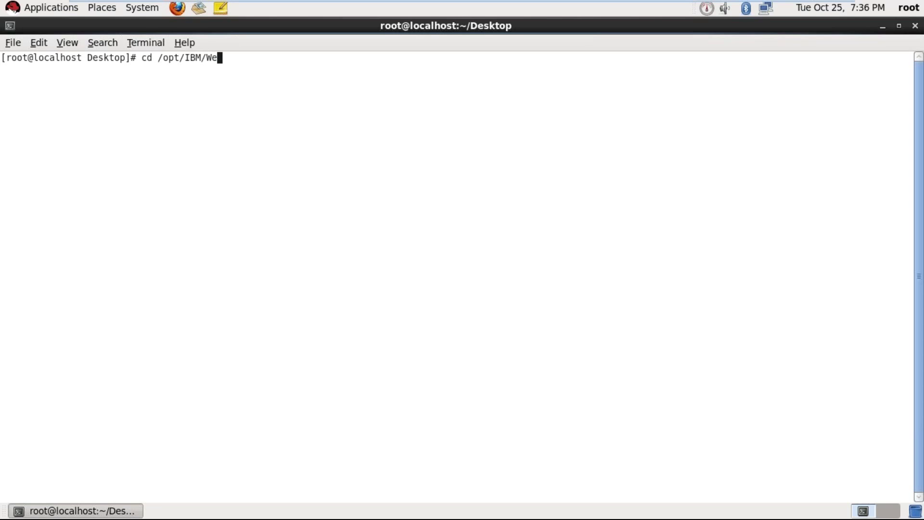
key("BackSpace")
key("BackSpace")
key("BackSpace")
key("Return")
type("ls")
key("Return")
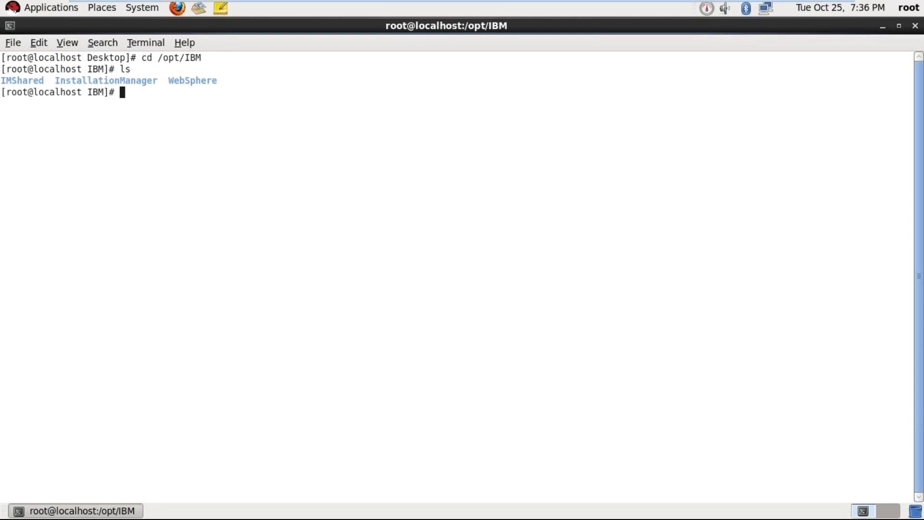
Move into InstallationManager/eclipse using Tab completion
type("cd Inst")
key("Tab")
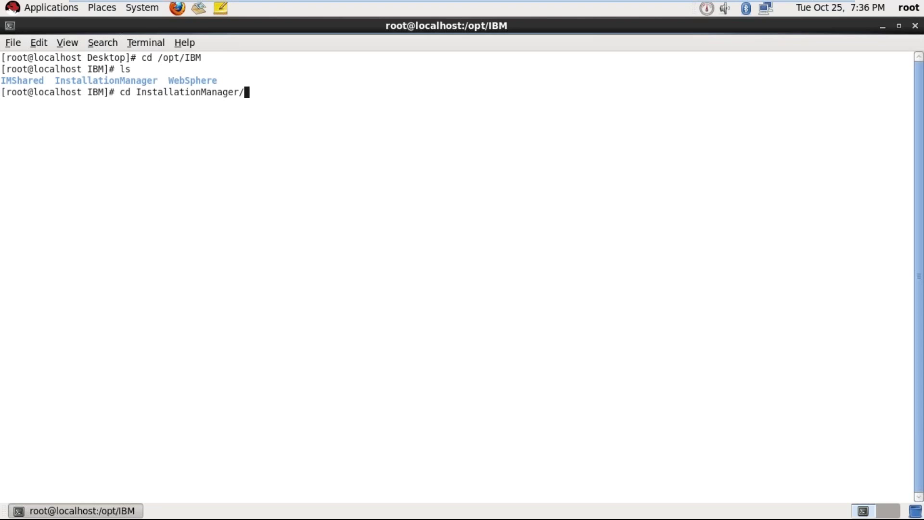
type("ecl")
key("Tab")
key("Return")
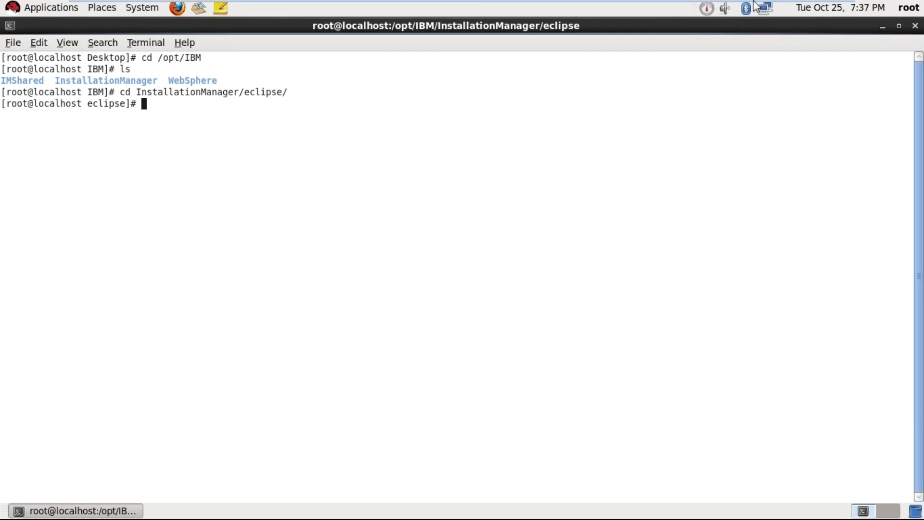
mouse_move(754, 6)
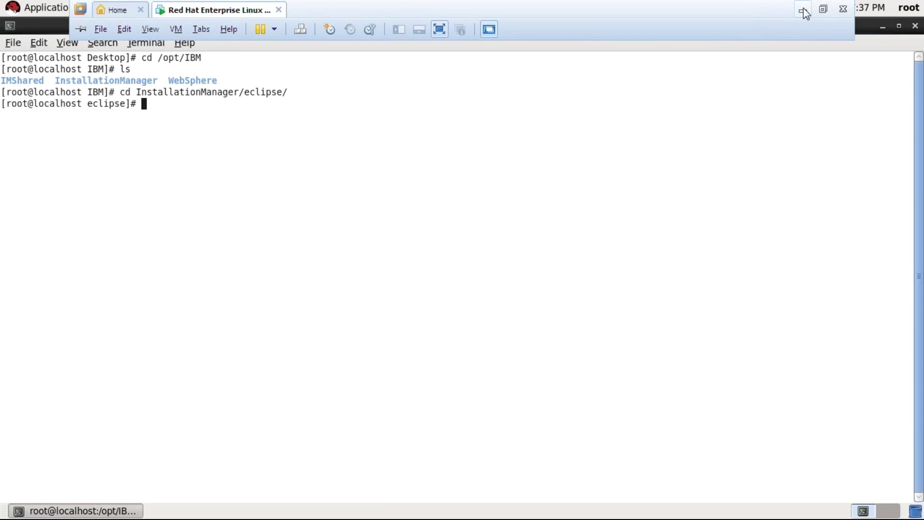
left_click(802, 11)
left_click(913, 21)
left_click(827, 158)
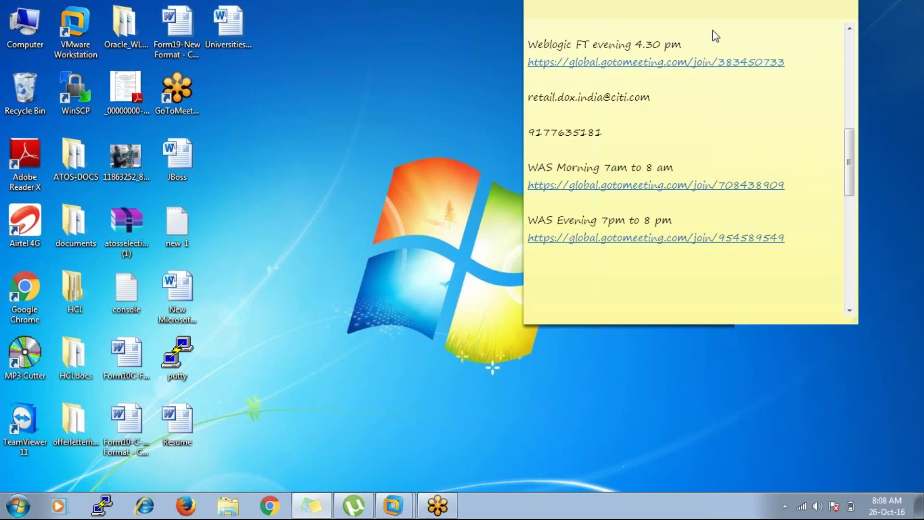
left_click(672, 42)
mouse_move(393, 505)
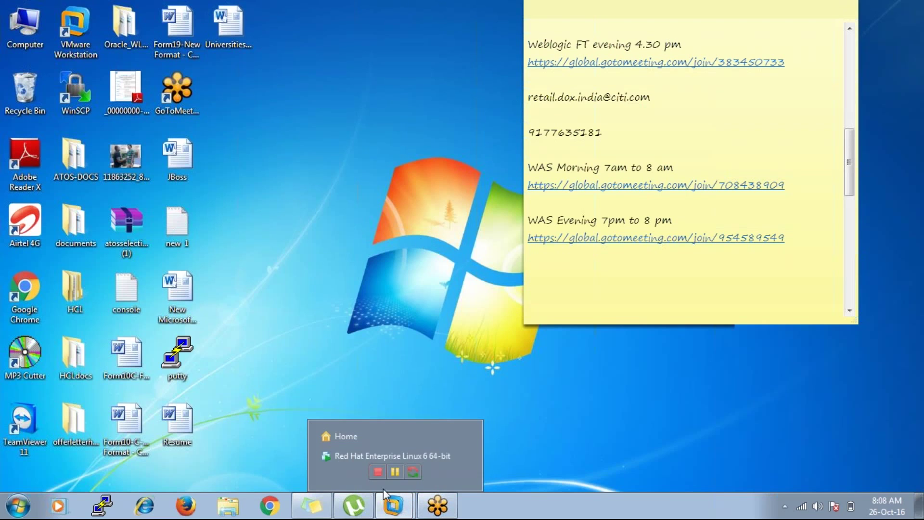
Print the current folder with pwd and list the eclipse files by date with ls -lrt
left_click(358, 463)
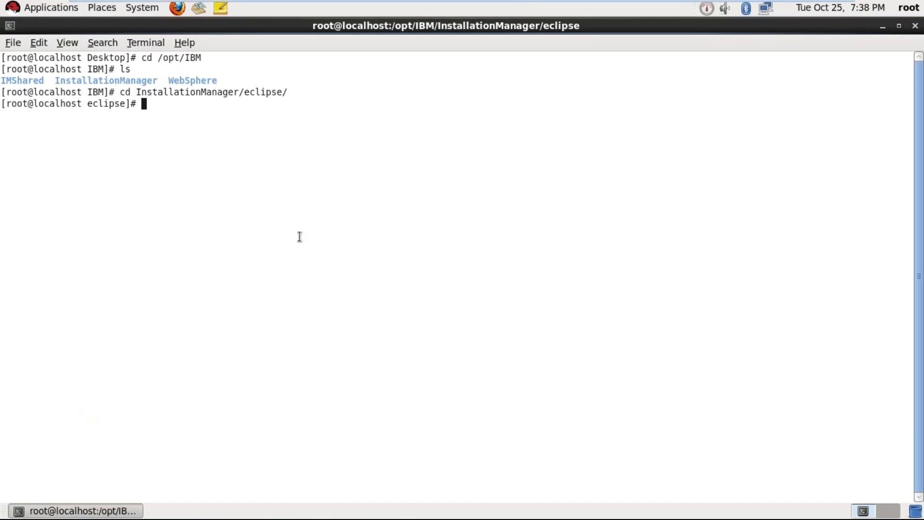
type("pwd")
key("Return")
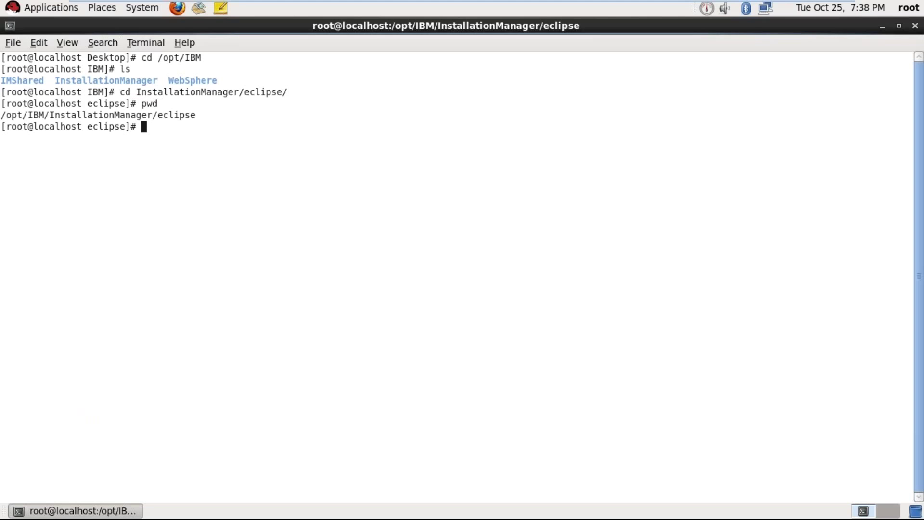
type("ls -lrt")
key("Return")
key("Return")
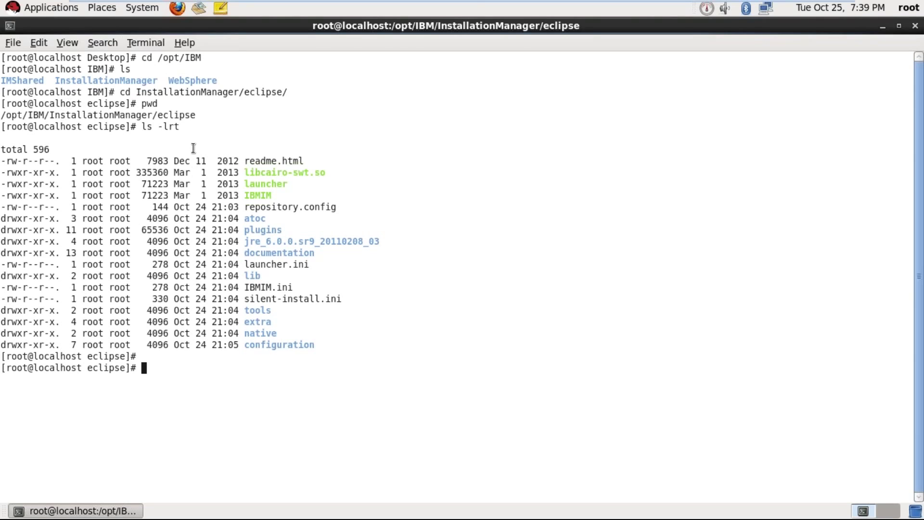
double_click(264, 188)
left_click(234, 387)
Run ./launcher to start IBM Installation Manager
type("./")
type("la")
key("Tab")
key("Return")
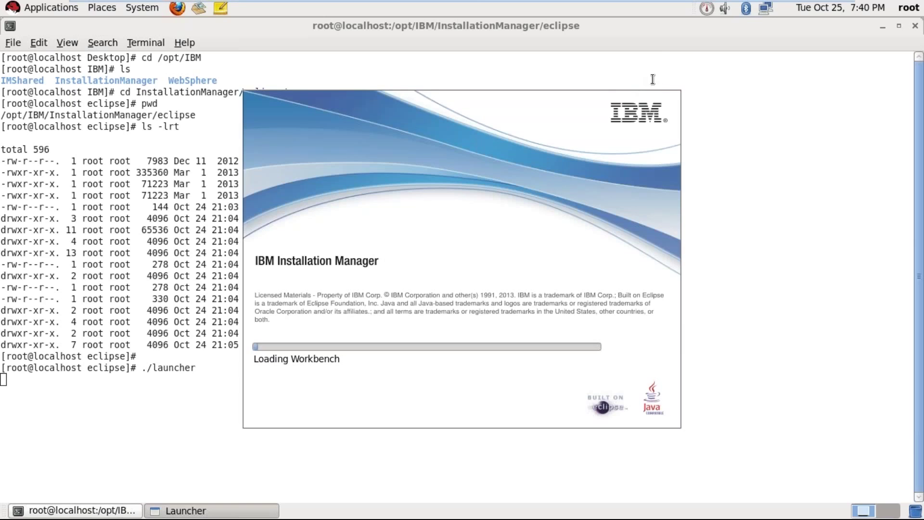
Maximize the Installation Manager window and open the Install Packages page
mouse_move(827, 10)
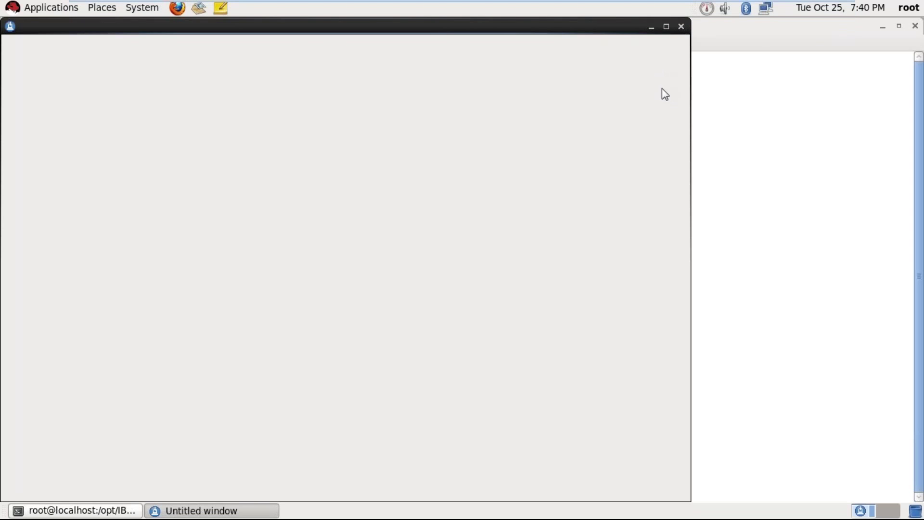
key("alt+Tab")
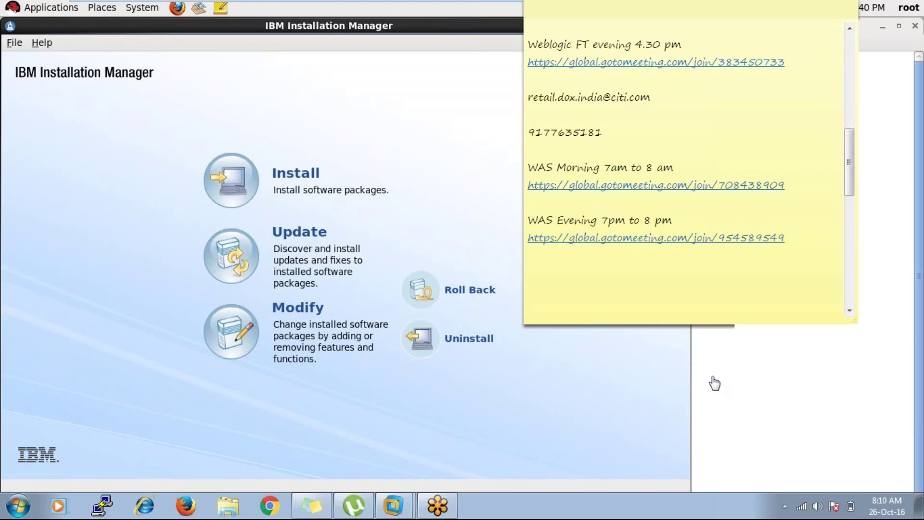
left_click(674, 376)
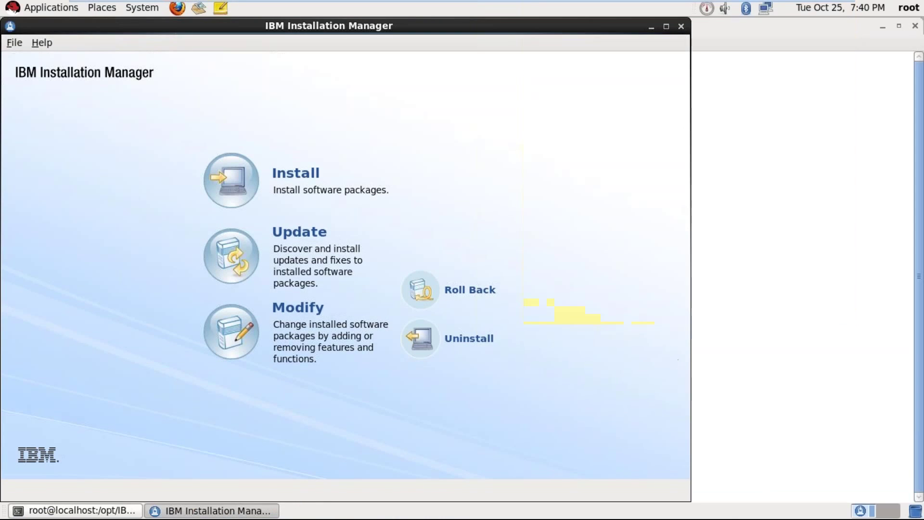
left_click(666, 28)
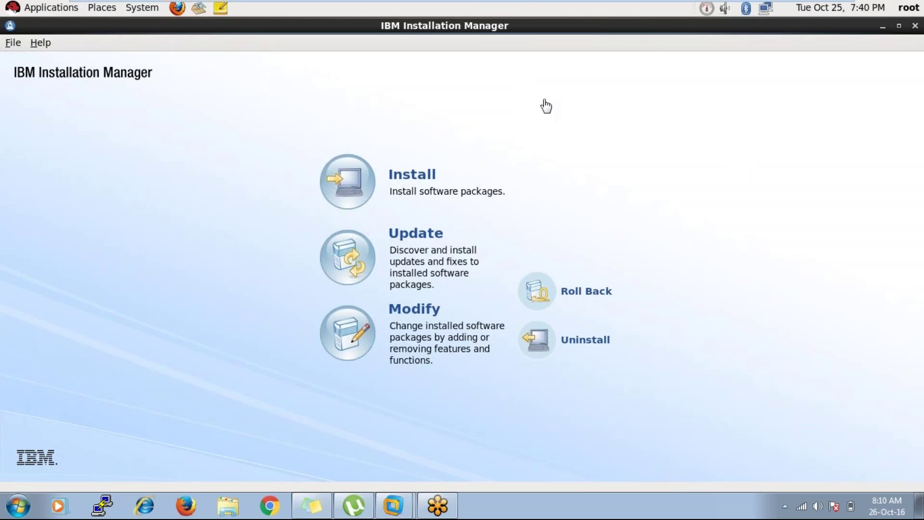
left_click(353, 198)
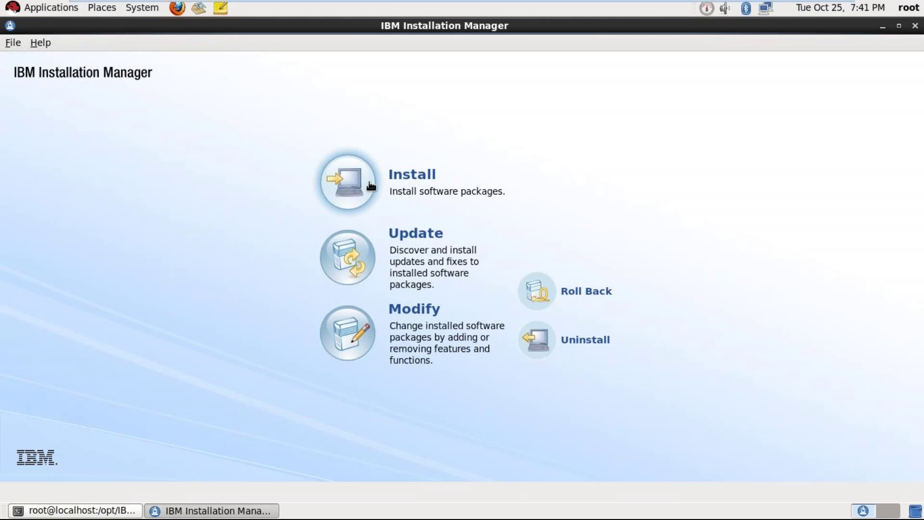
left_click(461, 160)
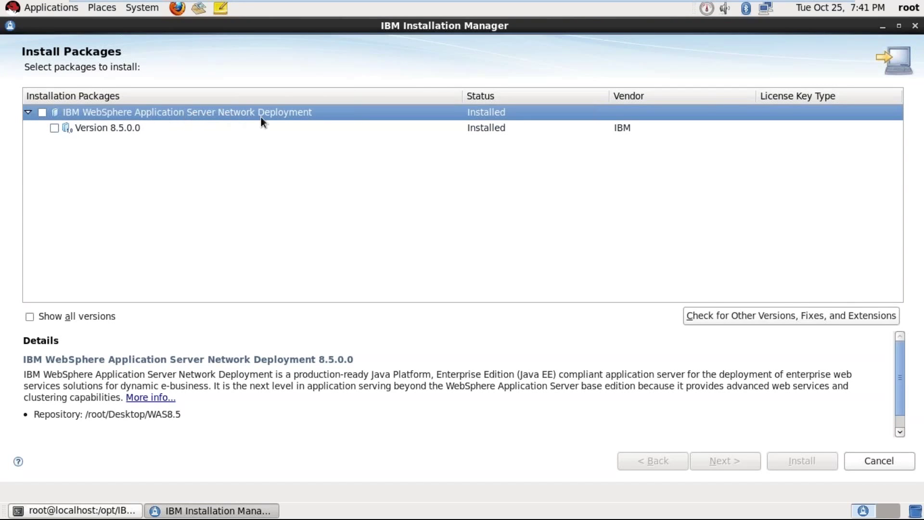
Check WebSphere ND Version 8.5.0.0 and confirm installing it into a new package group
left_click(53, 129)
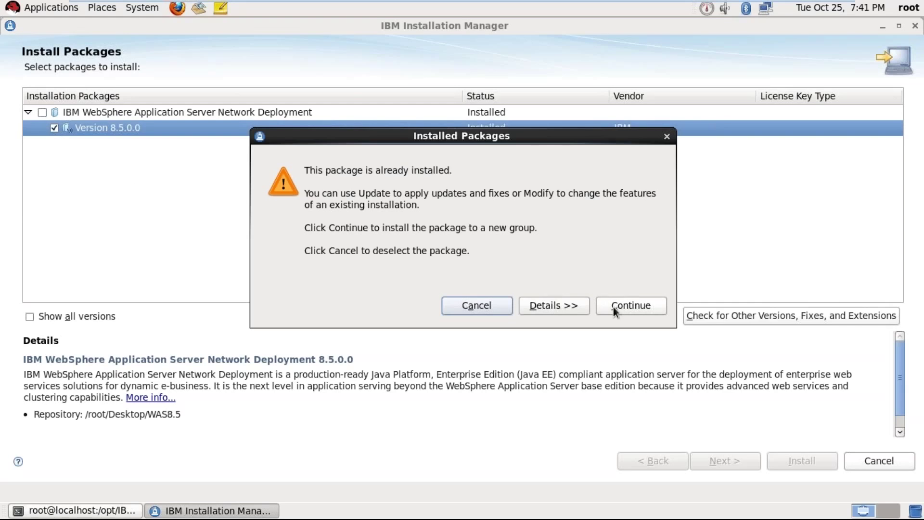
left_click(497, 304)
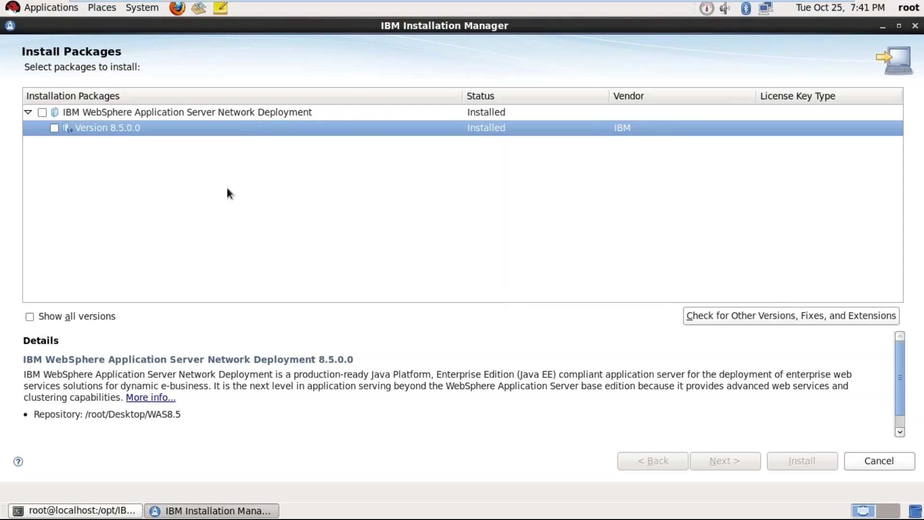
left_click(43, 113)
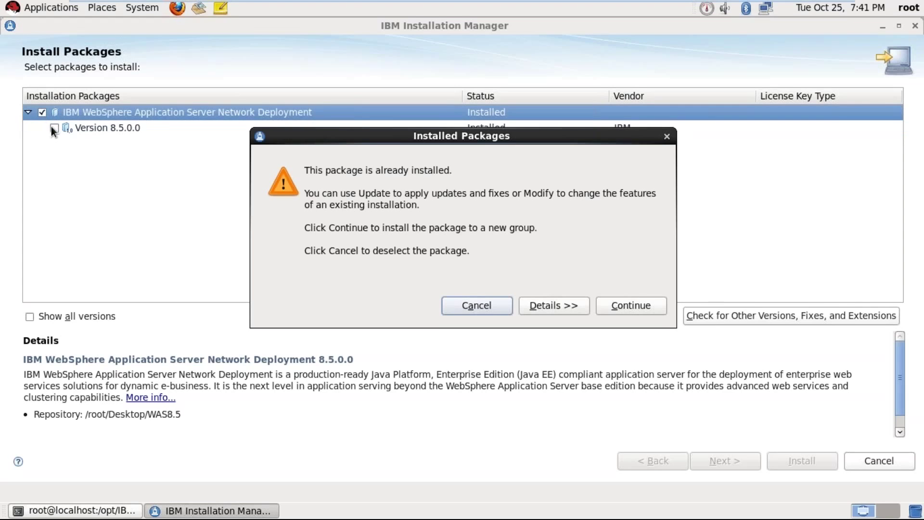
left_click(621, 308)
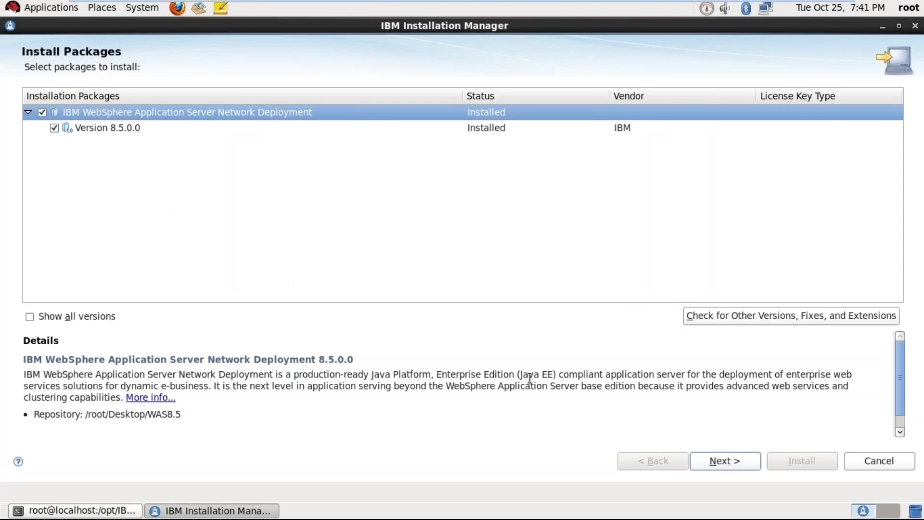
Accept the license agreement terms and advance to the Location page
left_click(710, 463)
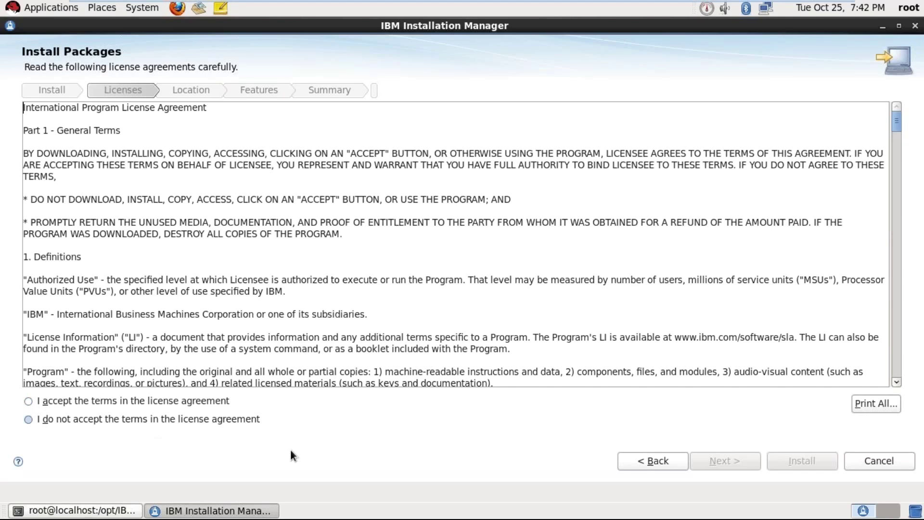
left_click(27, 401)
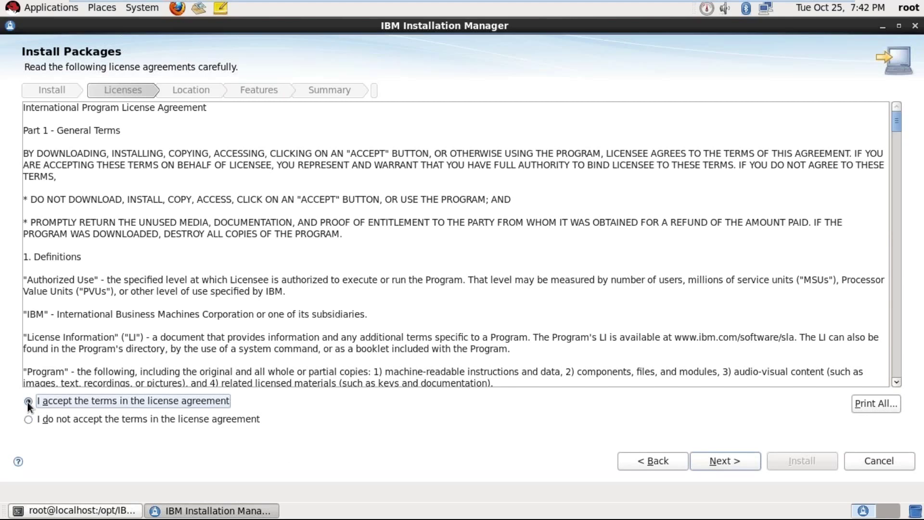
left_click(718, 463)
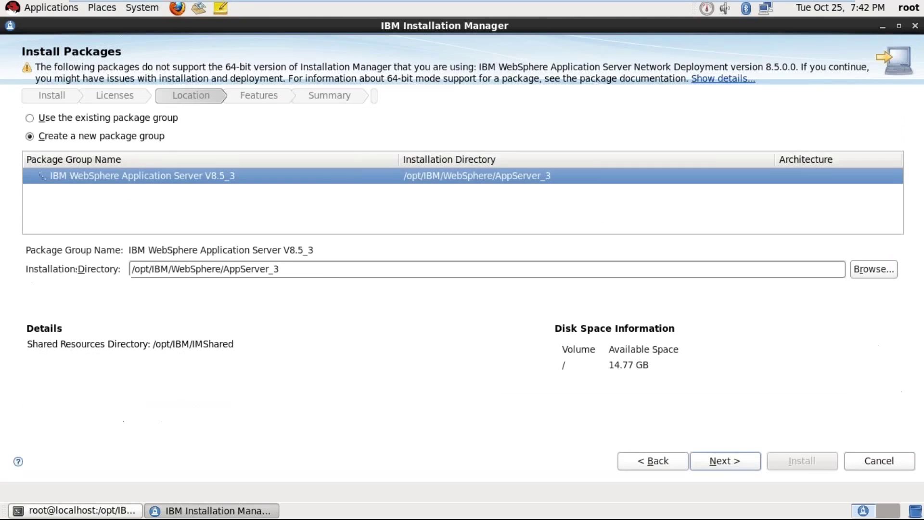
left_click(314, 269)
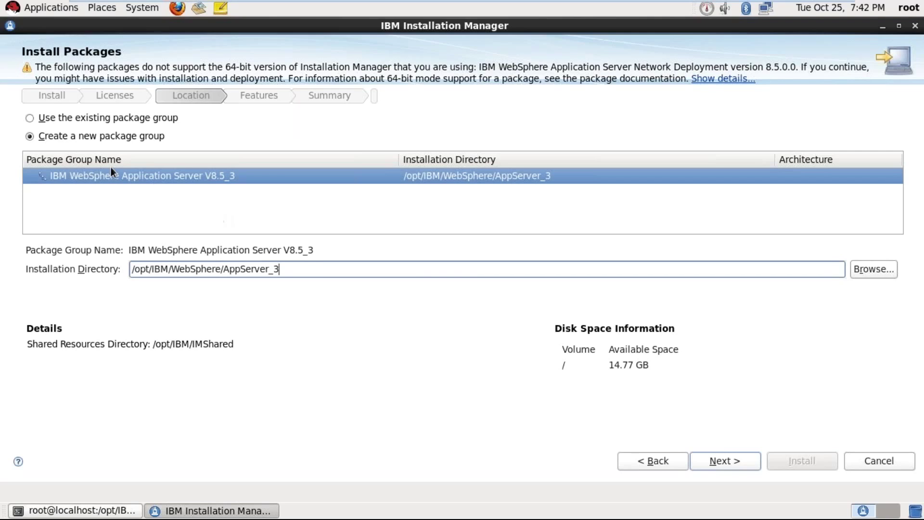
left_click(32, 119)
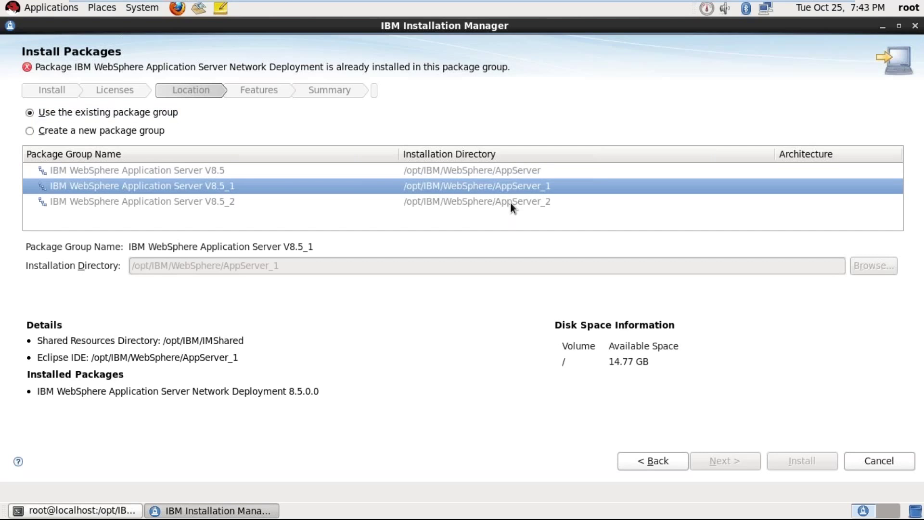
left_click(510, 203)
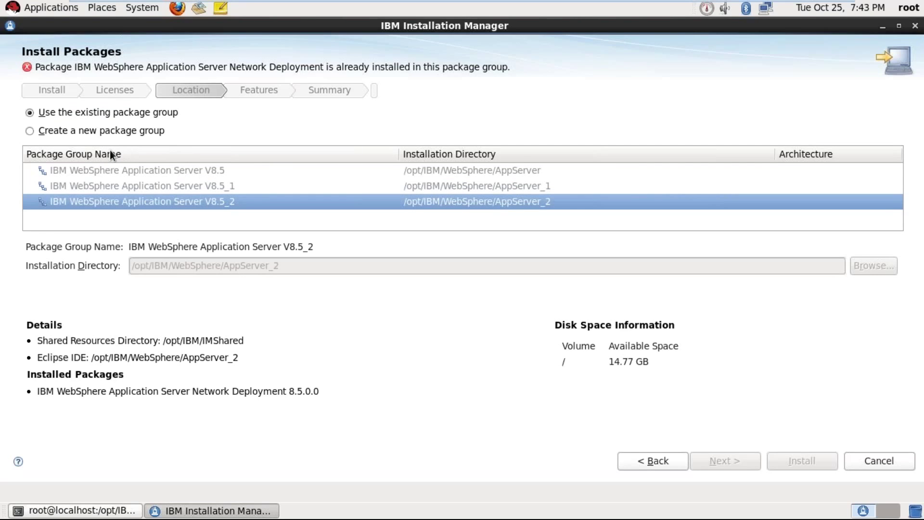
left_click(31, 130)
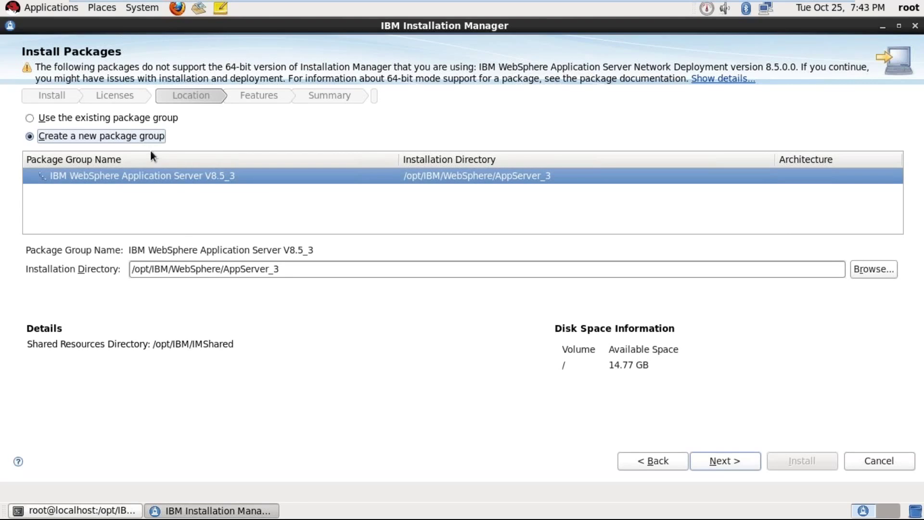
left_click(290, 269)
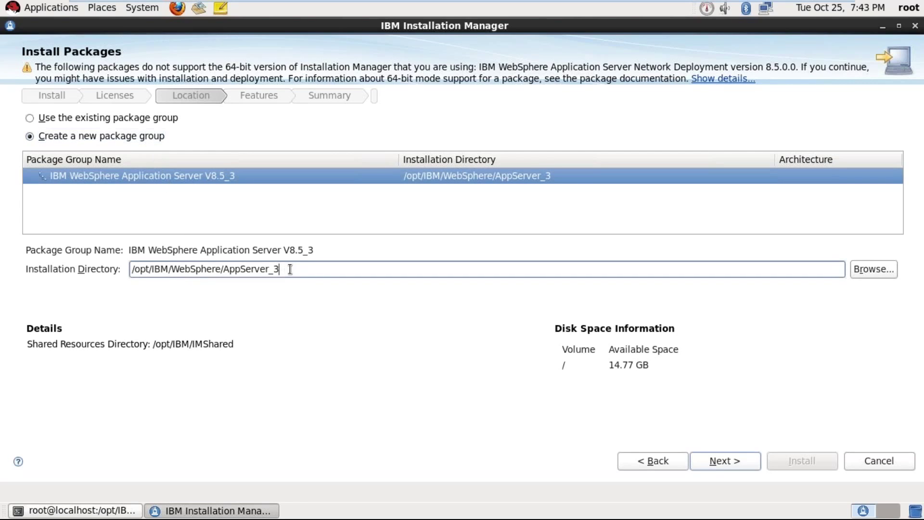
left_click(133, 268)
left_click_drag(132, 268, 284, 269)
left_click(283, 268)
Keep English as the only translation and advance to the Features page
left_click(738, 461)
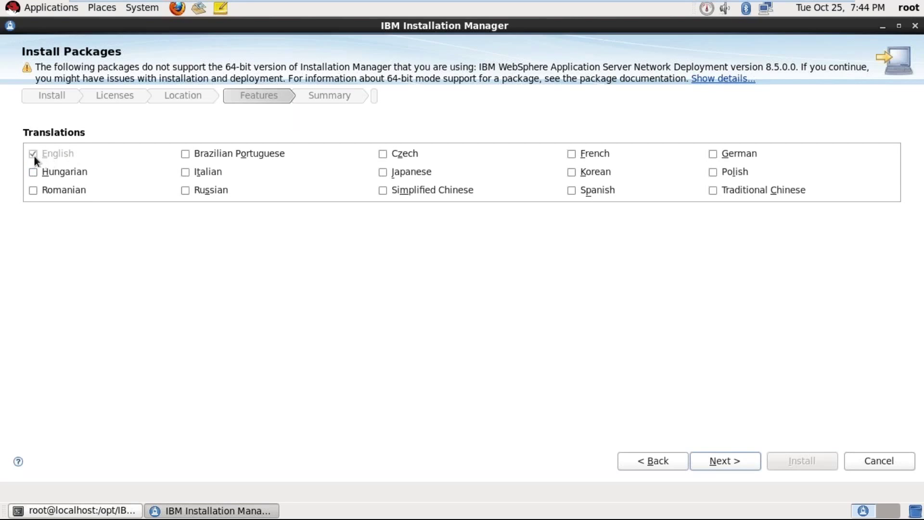
key("Tab")
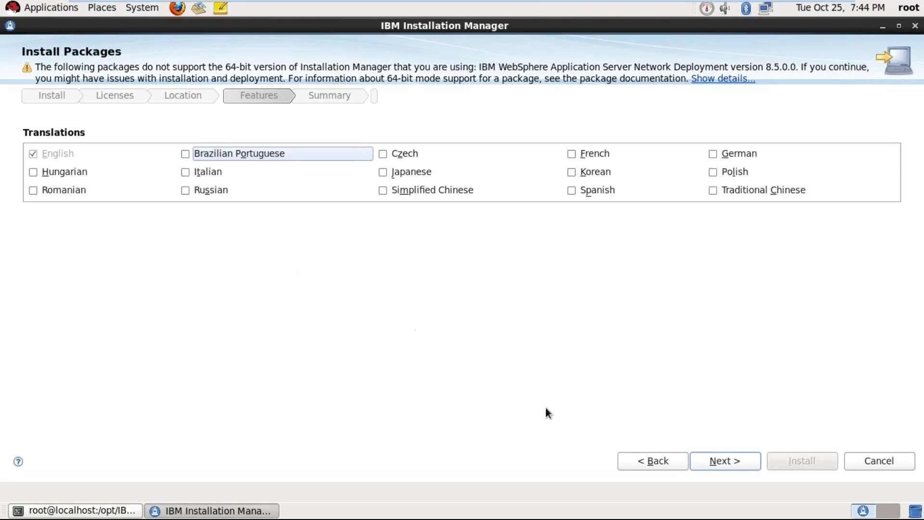
left_click(712, 462)
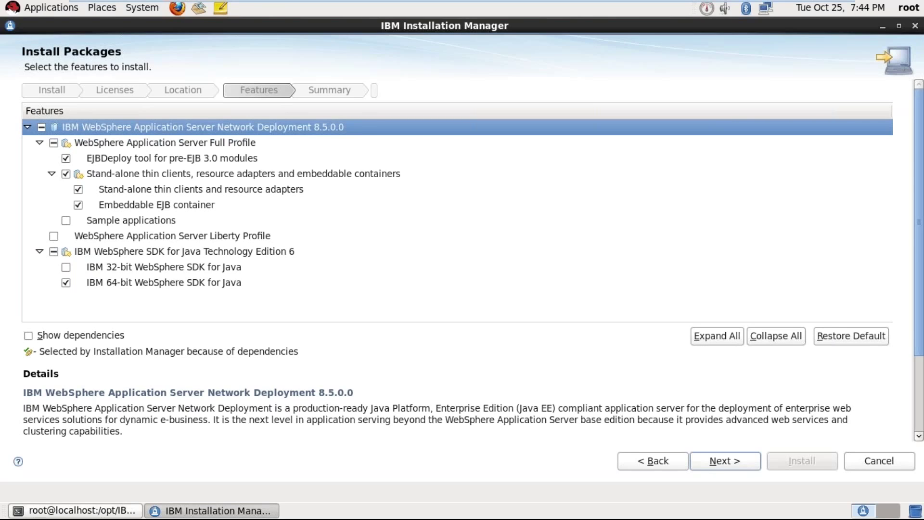
Review the Summary and begin the 1.18 GB install to /opt/IBM/WebSphere/AppServer_3
left_click(723, 460)
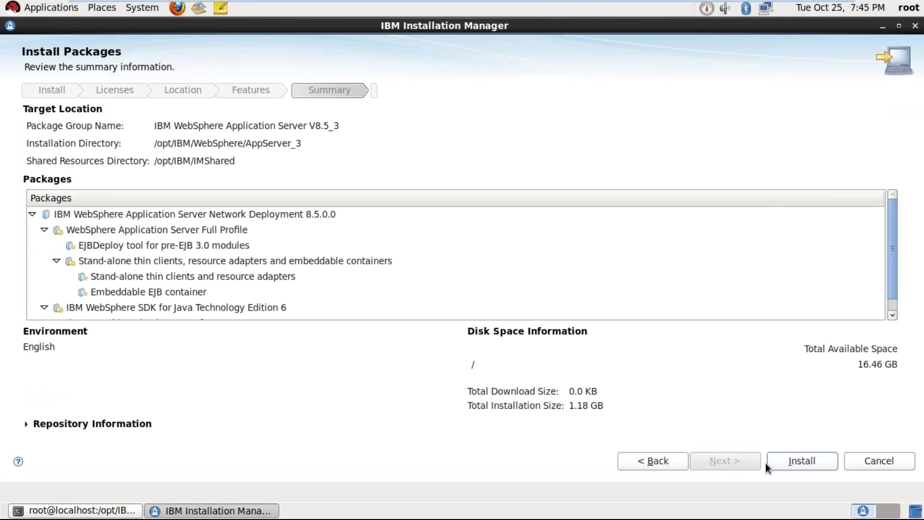
left_click(789, 462)
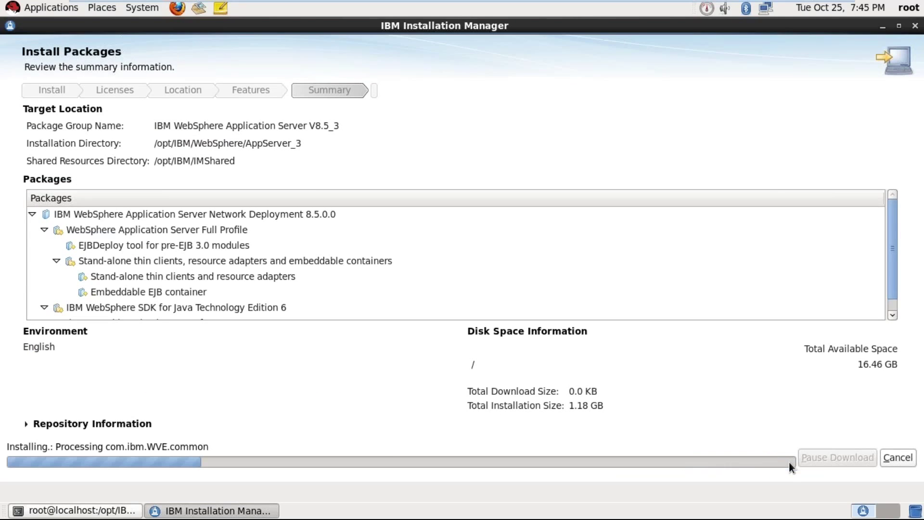